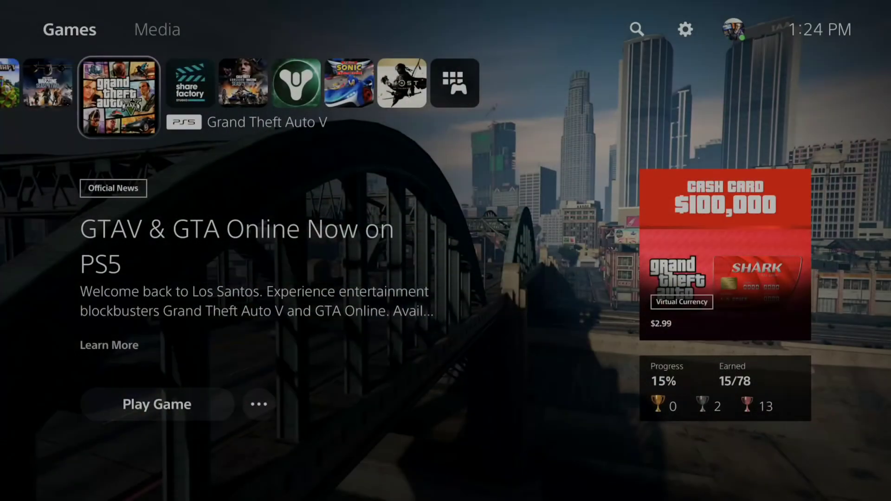
Highlight Minecraft on the home screen game row.
{"action": "key", "text": "Left"}
{"action": "key", "text": "Left"}
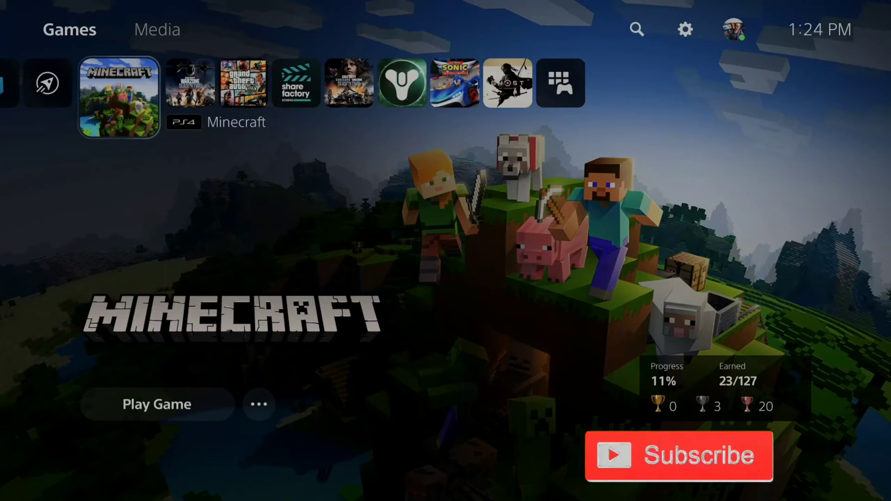
{"action": "key", "text": "Right"}
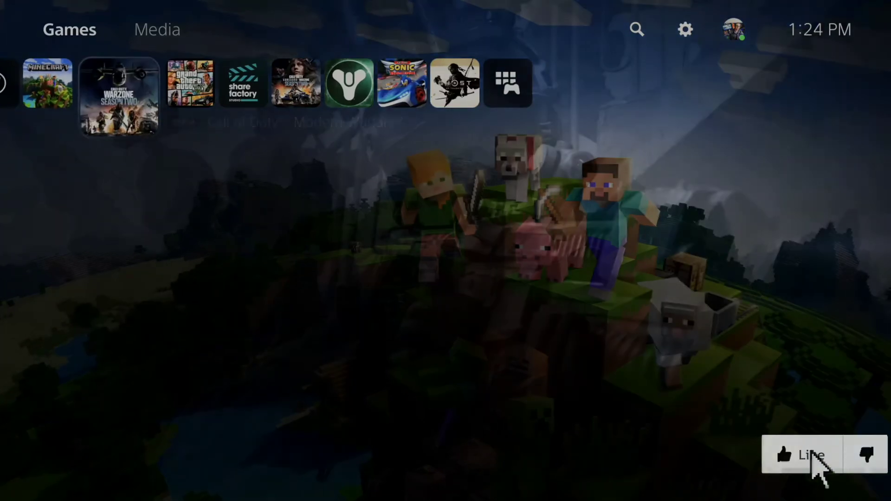
{"action": "key", "text": "Left"}
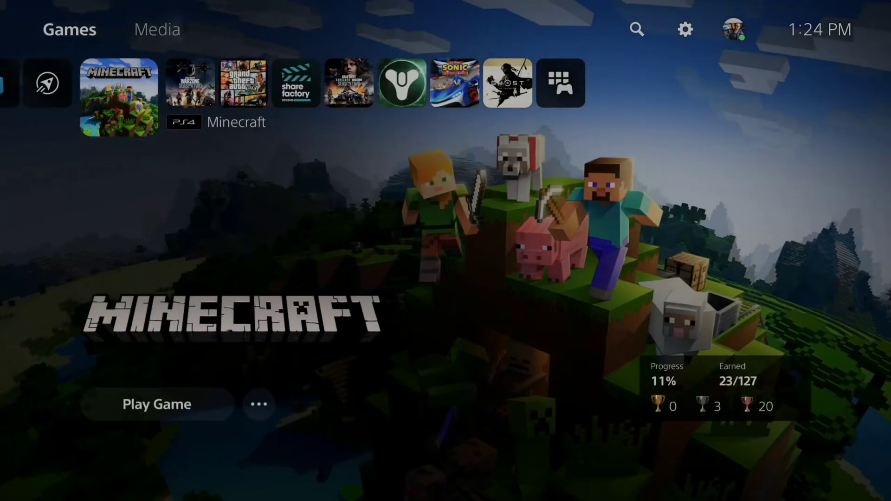
Go to Settings > Saved Data and Game/App Settings > Saved Data (PS5) > Sync Saved Data.
{"action": "key", "text": "Return"}
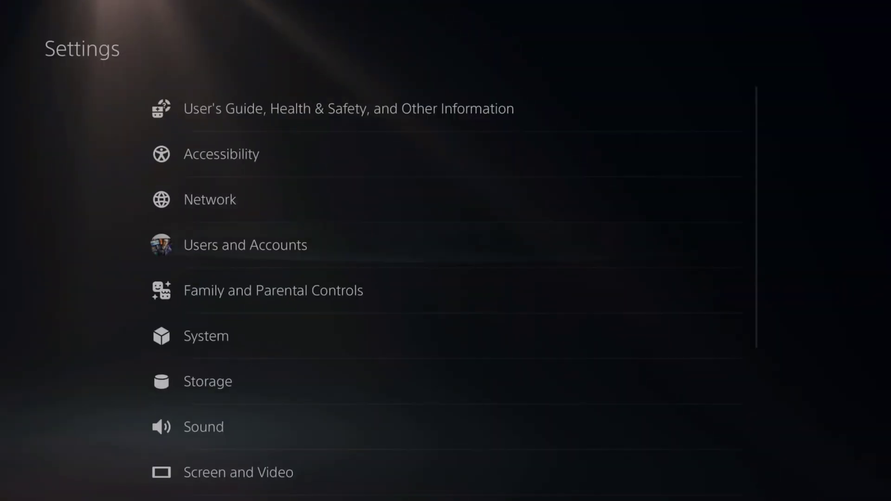
{"action": "key", "text": "Down"}
{"action": "key", "text": "Down"}
{"action": "key", "text": "Down"}
{"action": "key", "text": "Down"}
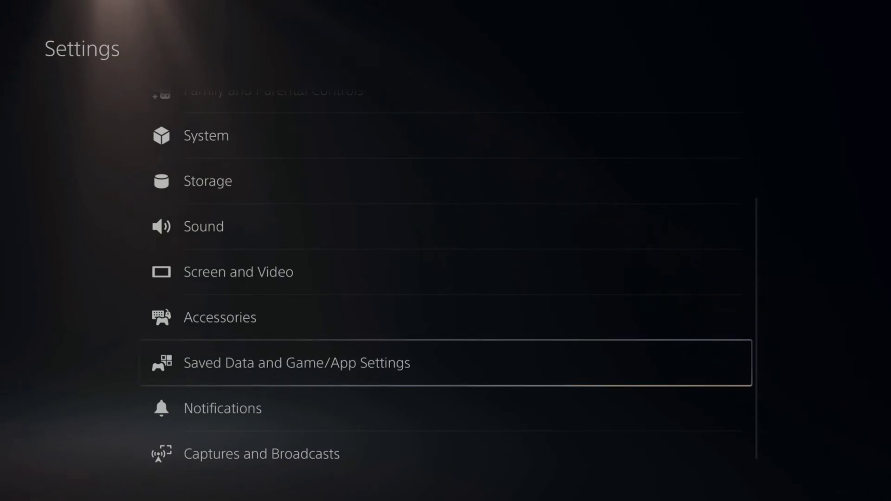
{"action": "key", "text": "Return"}
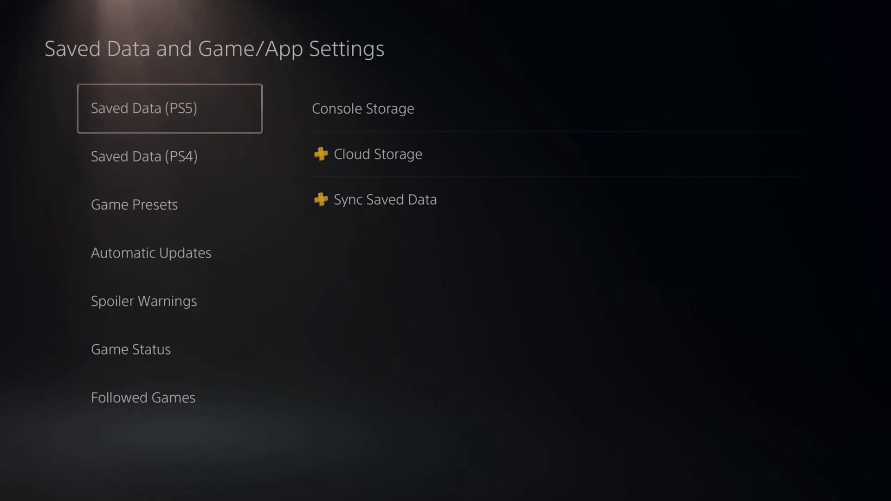
{"action": "key", "text": "Right"}
{"action": "key", "text": "Down"}
{"action": "key", "text": "Down"}
{"action": "key", "text": "Return"}
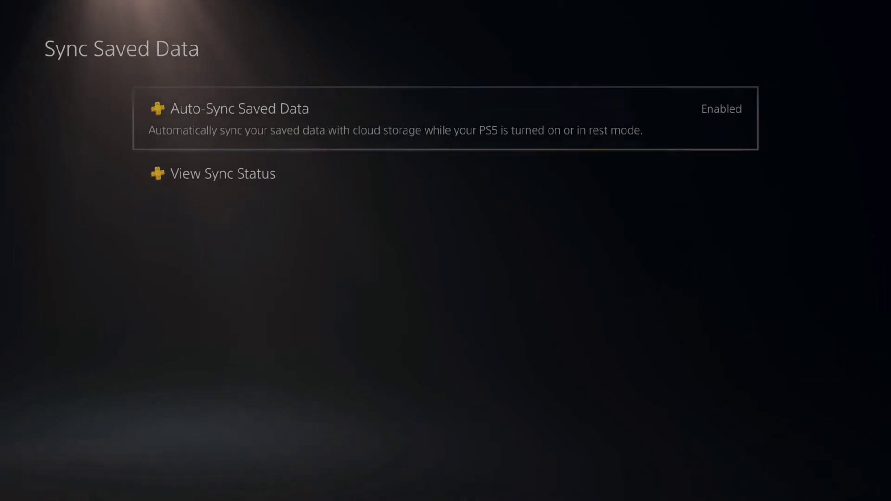
Open Auto-Sync Saved Data, scroll through the game list, and return to Enable Auto-Sync.
{"action": "key", "text": "Return"}
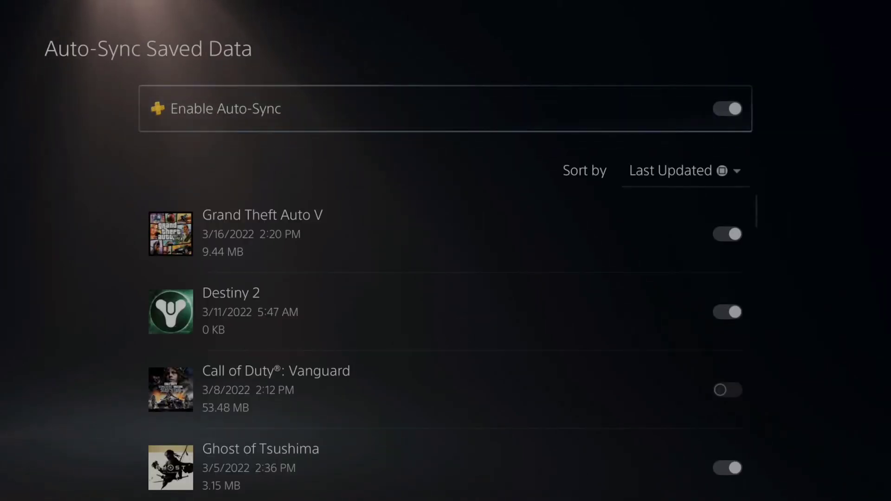
{"action": "key", "text": "Down"}
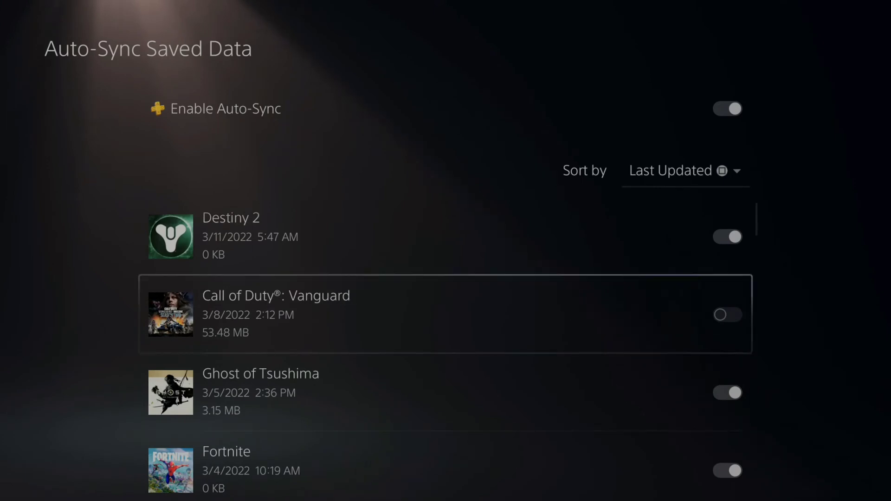
{"action": "key", "text": "Down"}
{"action": "key", "text": "Down"}
{"action": "key", "text": "Down"}
{"action": "key", "text": "Down"}
{"action": "key", "text": "Down"}
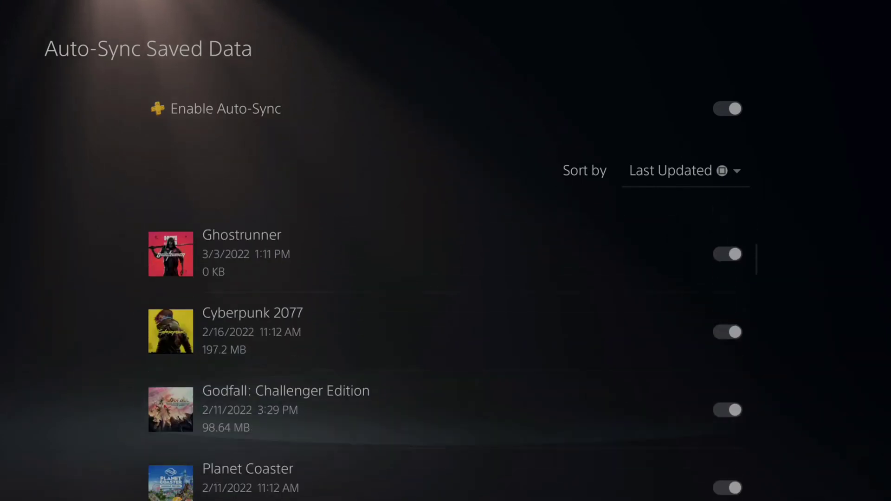
{"action": "key", "text": "Down"}
{"action": "key", "text": "Down"}
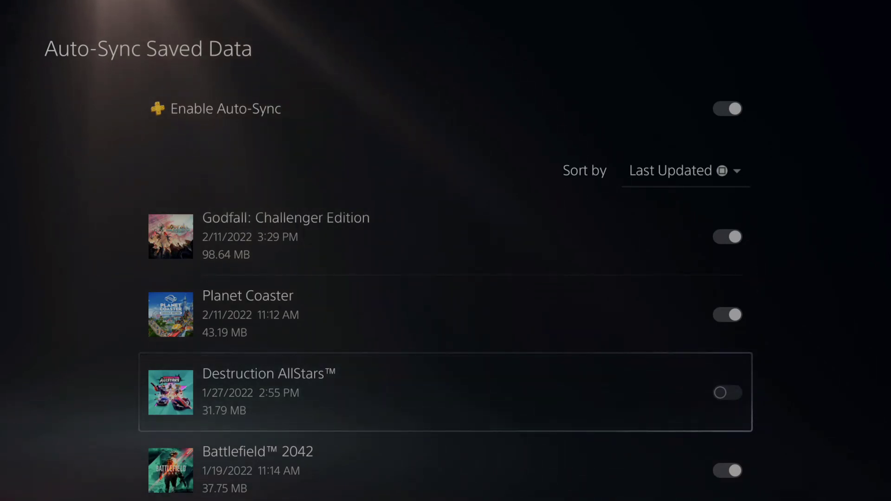
{"action": "key", "text": "Down"}
{"action": "key", "text": "Down"}
{"action": "key", "text": "Down"}
{"action": "key", "text": "Down"}
{"action": "key", "text": "Down"}
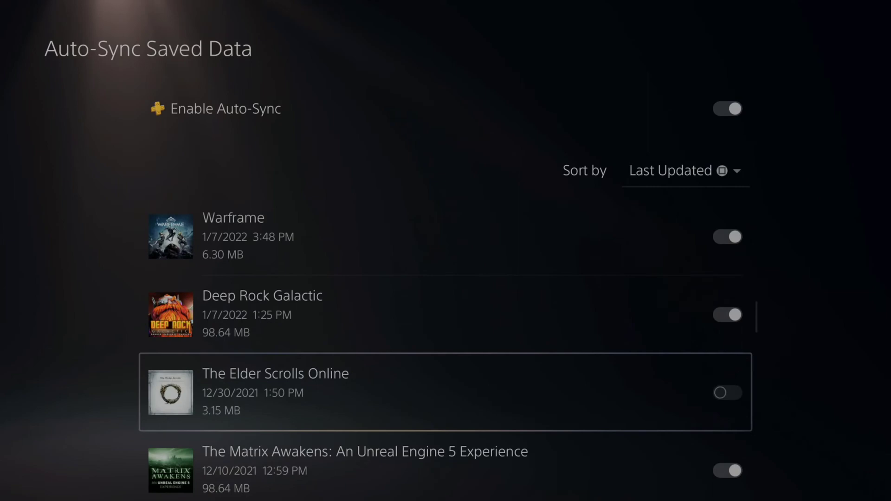
{"action": "key", "text": "Up"}
{"action": "key", "text": "Up"}
{"action": "key", "text": "Up"}
{"action": "key", "text": "Up"}
{"action": "key", "text": "Up"}
{"action": "key", "text": "Up"}
{"action": "key", "text": "Up"}
{"action": "key", "text": "Up"}
{"action": "key", "text": "Up"}
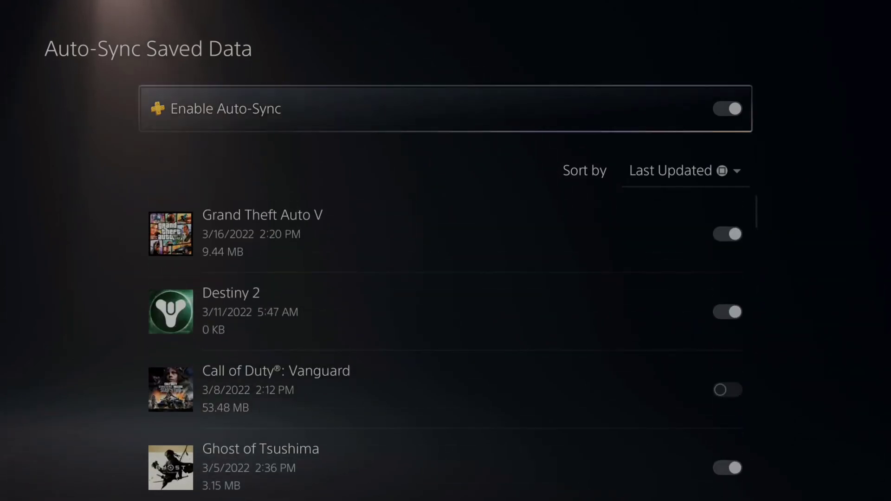
Toggle Enable Auto-Sync off and back on, then highlight Call of Duty: Vanguard.
{"action": "key", "text": "Return"}
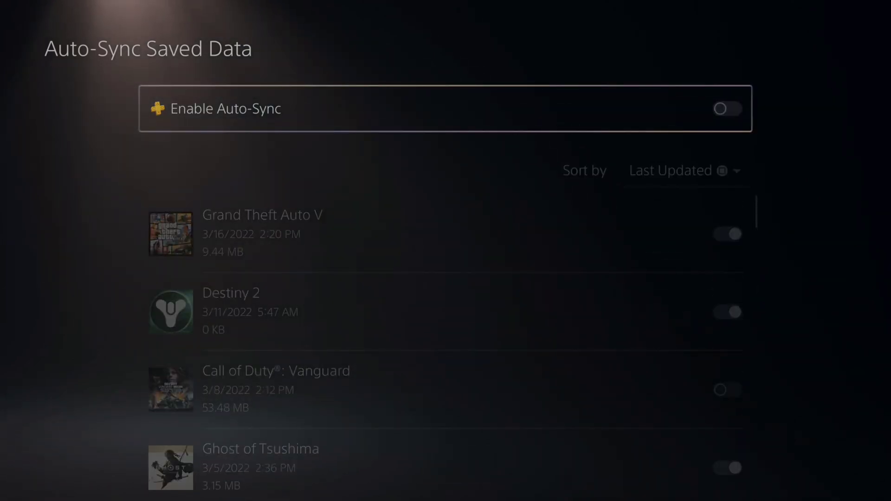
{"action": "key", "text": "Return"}
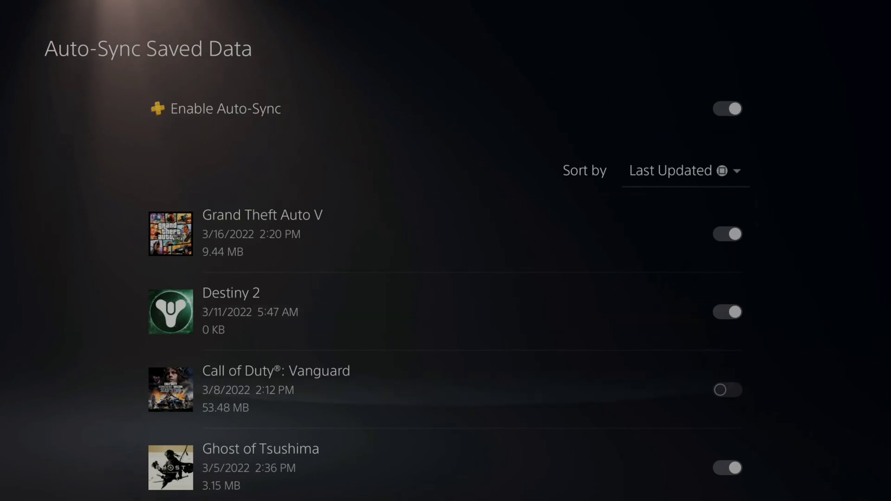
{"action": "key", "text": "Down"}
{"action": "key", "text": "Down"}
{"action": "key", "text": "Down"}
{"action": "key", "text": "Up"}
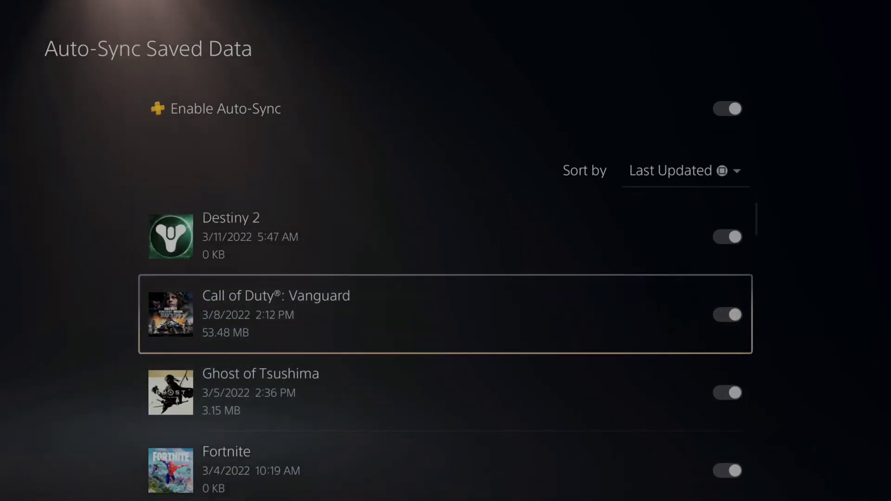
Scroll down the game list and turn on auto-sync for Temtem.
{"action": "key", "text": "Down"}
{"action": "key", "text": "Down"}
{"action": "key", "text": "Down"}
{"action": "key", "text": "Down"}
{"action": "key", "text": "Down"}
{"action": "key", "text": "Down"}
{"action": "key", "text": "Down"}
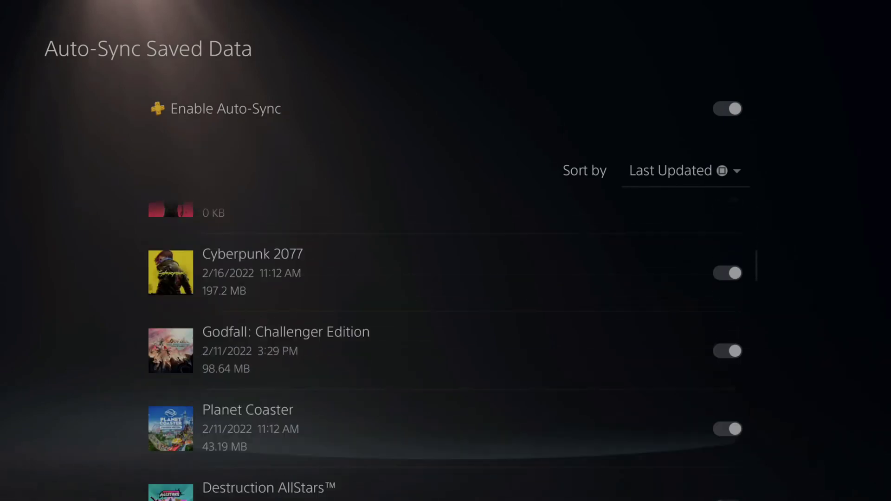
{"action": "key", "text": "Return"}
{"action": "key", "text": "Down"}
{"action": "key", "text": "Down"}
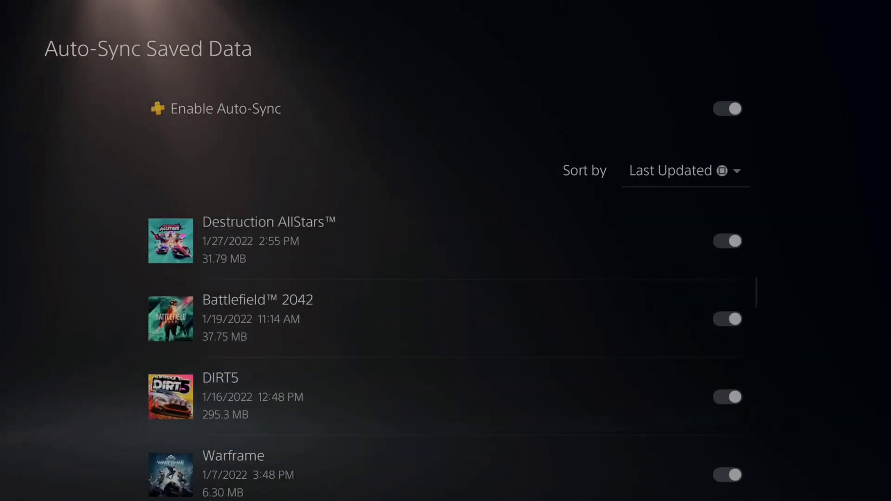
{"action": "key", "text": "Down"}
{"action": "key", "text": "Down"}
{"action": "key", "text": "Down"}
{"action": "key", "text": "Down"}
{"action": "key", "text": "Down"}
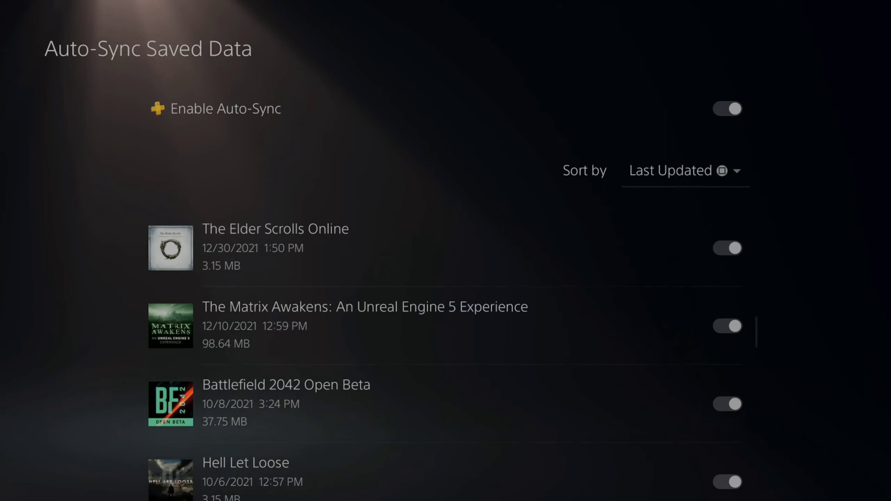
{"action": "key", "text": "Down"}
{"action": "key", "text": "Down"}
{"action": "key", "text": "Down"}
{"action": "key", "text": "Return"}
Turn on auto-sync for Hunter's Arena: Legends, YouTube and Twitch.
{"action": "key", "text": "Up"}
{"action": "key", "text": "Down"}
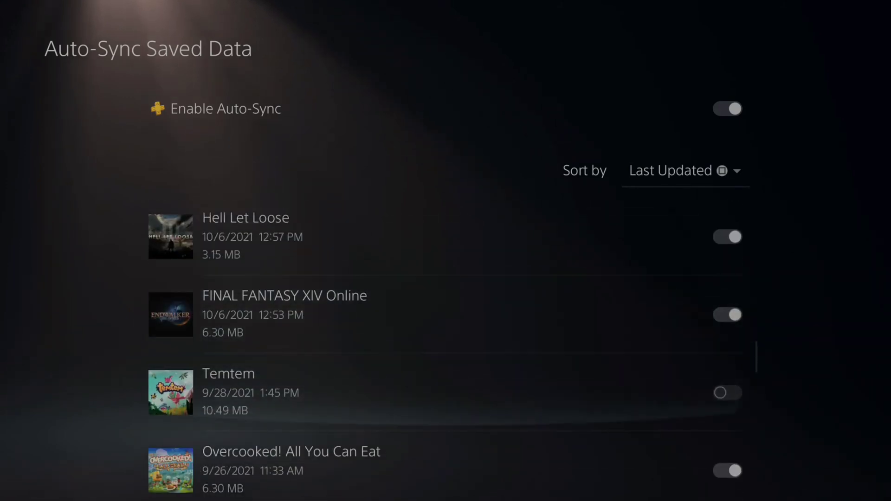
{"action": "key", "text": "Down"}
{"action": "key", "text": "Down"}
{"action": "key", "text": "Down"}
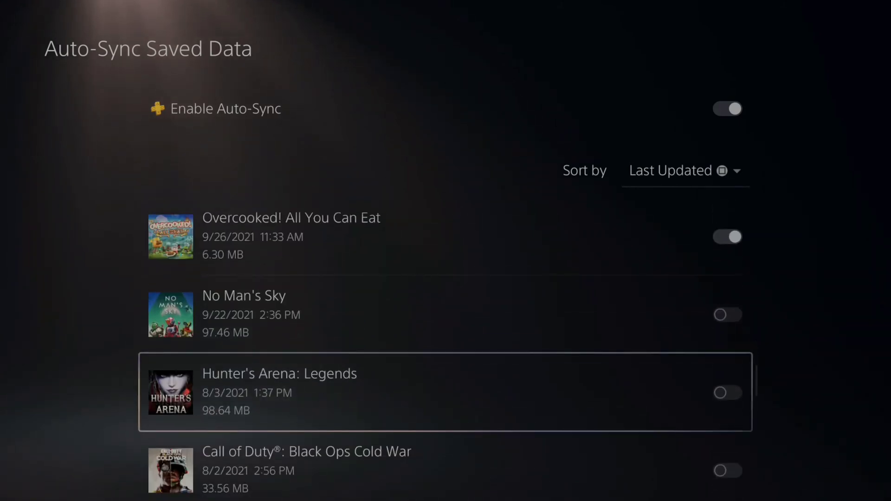
{"action": "key", "text": "Return"}
{"action": "key", "text": "Down"}
{"action": "key", "text": "Down"}
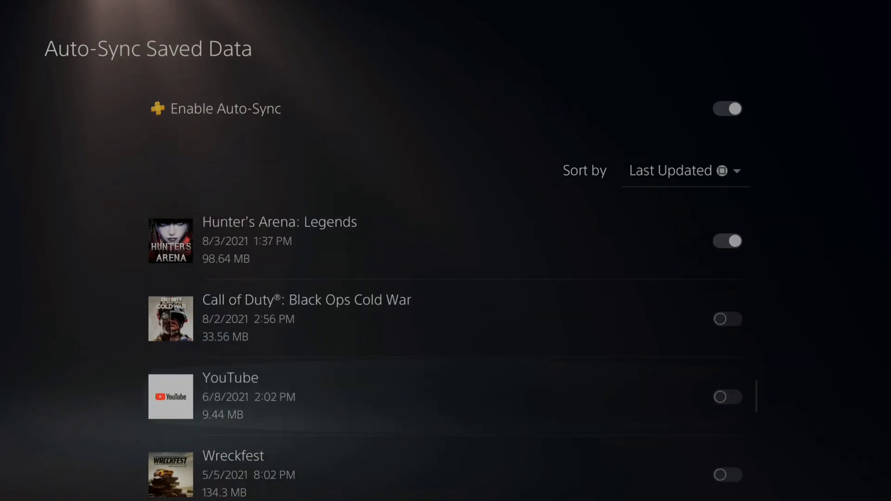
{"action": "key", "text": "Return"}
{"action": "key", "text": "Down"}
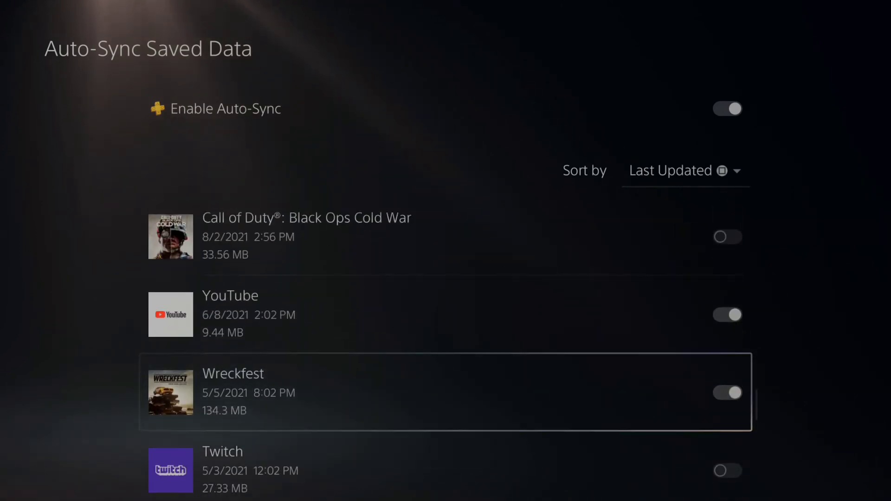
{"action": "key", "text": "Down"}
{"action": "key", "text": "Return"}
{"action": "key", "text": "Down"}
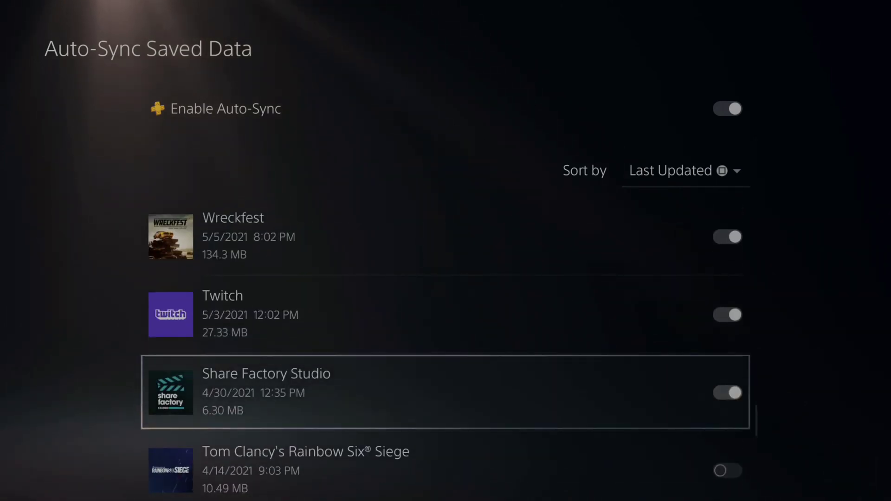
Turn on auto-sync for Rainbow Six Siege, Oddworld: Soulstorm, ASTRO's PLAYROOM and My Videos.
{"action": "key", "text": "Down"}
{"action": "key", "text": "Return"}
{"action": "key", "text": "Down"}
{"action": "key", "text": "Return"}
{"action": "key", "text": "Down"}
{"action": "key", "text": "Return"}
{"action": "key", "text": "Down"}
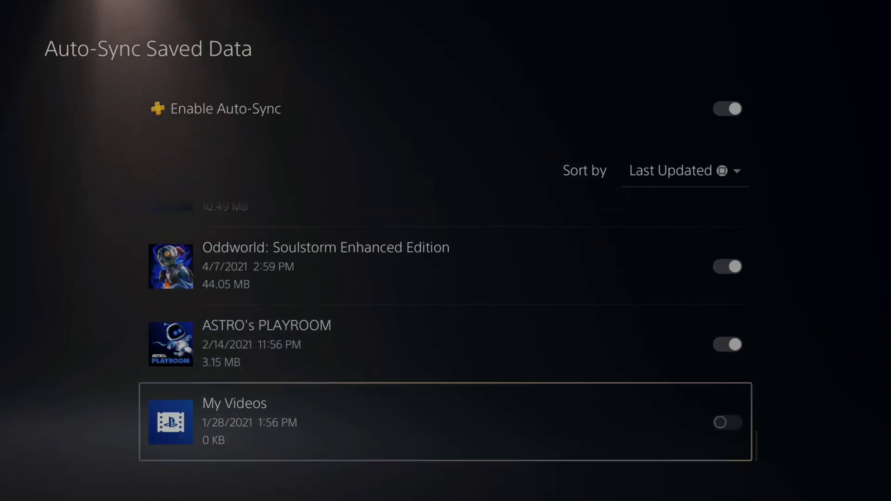
{"action": "key", "text": "Return"}
Return to the top of the list, leave Auto-Sync, and view Call of Duty: Vanguard's sync status.
{"action": "key", "text": "Up"}
{"action": "key", "text": "Up"}
{"action": "key", "text": "Up"}
{"action": "key", "text": "Up"}
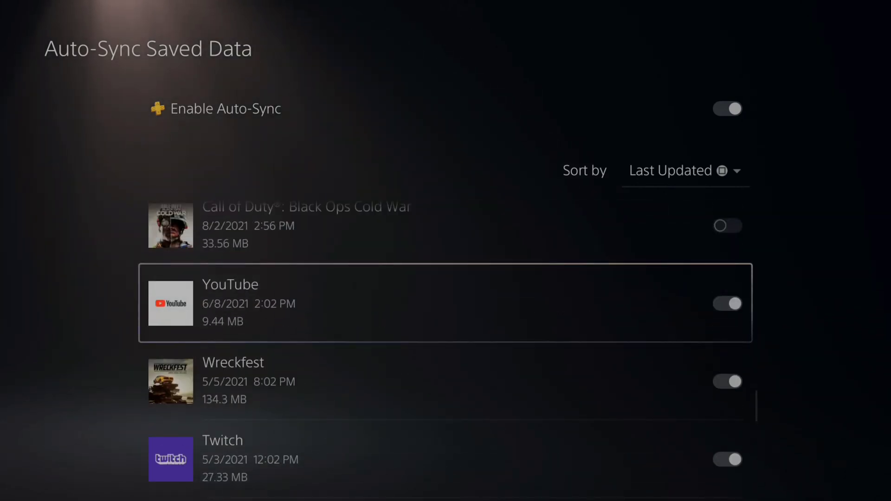
{"action": "key", "text": "Up"}
{"action": "key", "text": "Up"}
{"action": "key", "text": "Up"}
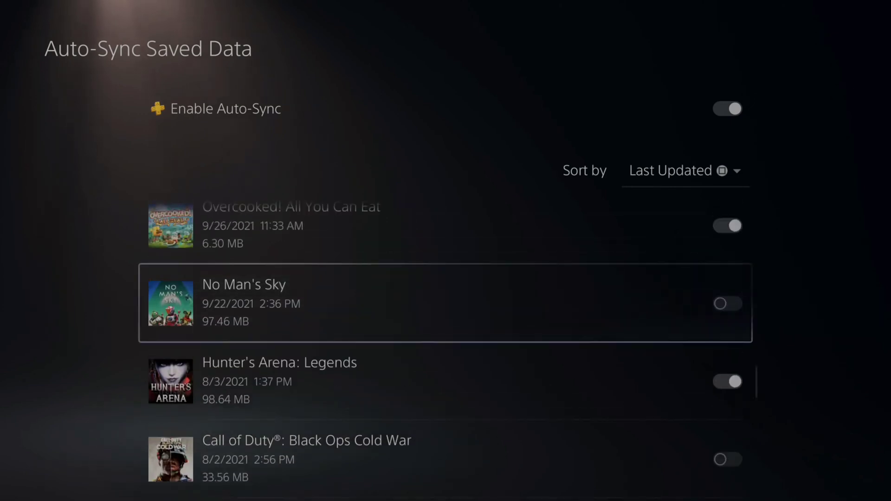
{"action": "key", "text": "Up"}
{"action": "key", "text": "Up"}
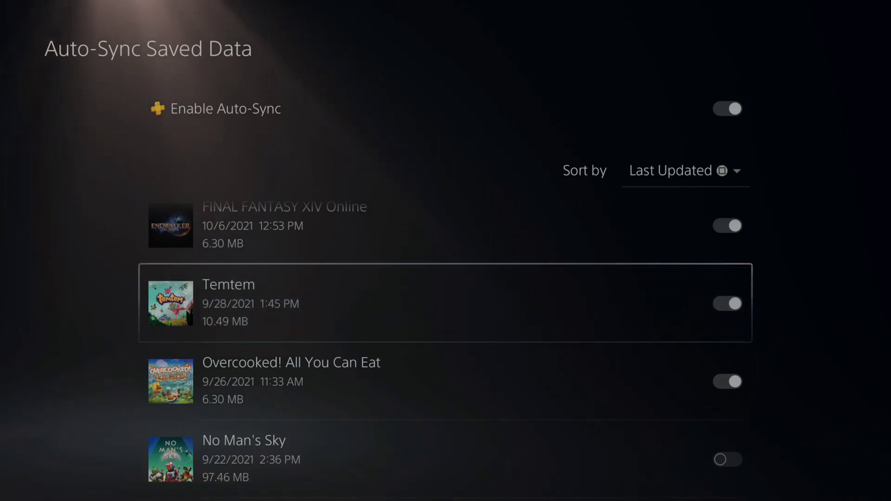
{"action": "key", "text": "Up"}
{"action": "key", "text": "Up"}
{"action": "key", "text": "Up"}
{"action": "key", "text": "Up"}
{"action": "key", "text": "Up"}
{"action": "key", "text": "Up"}
{"action": "key", "text": "Up"}
{"action": "key", "text": "Up"}
{"action": "key", "text": "Up"}
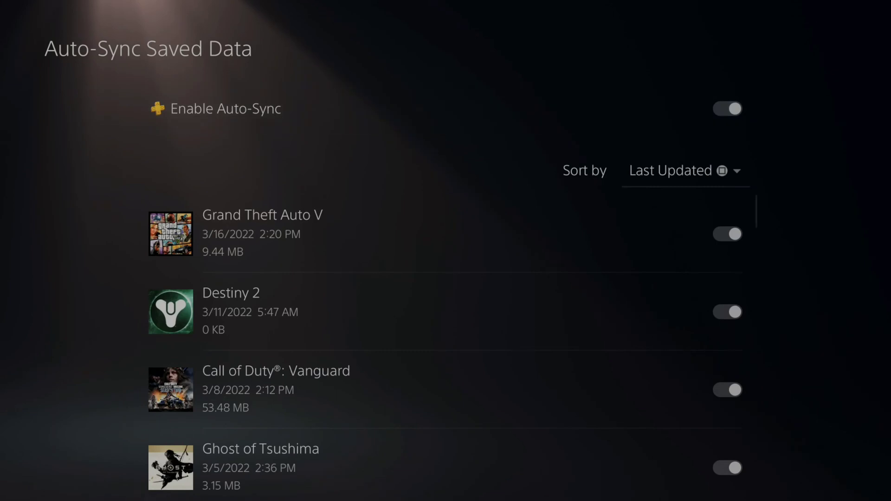
{"action": "key", "text": "Escape"}
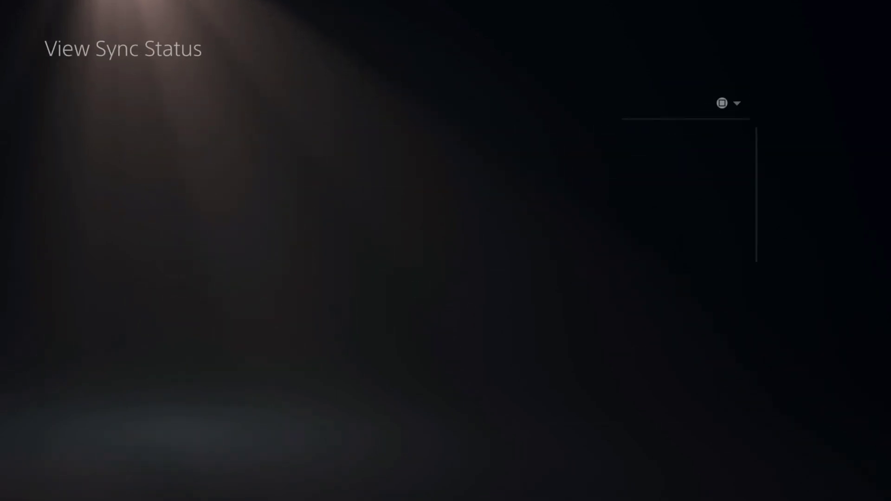
{"action": "key", "text": "Down"}
{"action": "key", "text": "Down"}
{"action": "key", "text": "Down"}
{"action": "key", "text": "Down"}
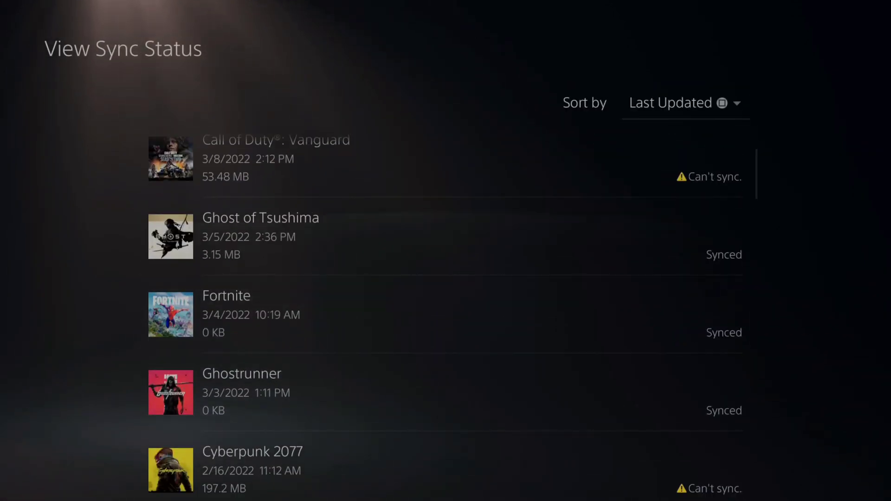
{"action": "key", "text": "Up"}
{"action": "key", "text": "Return"}
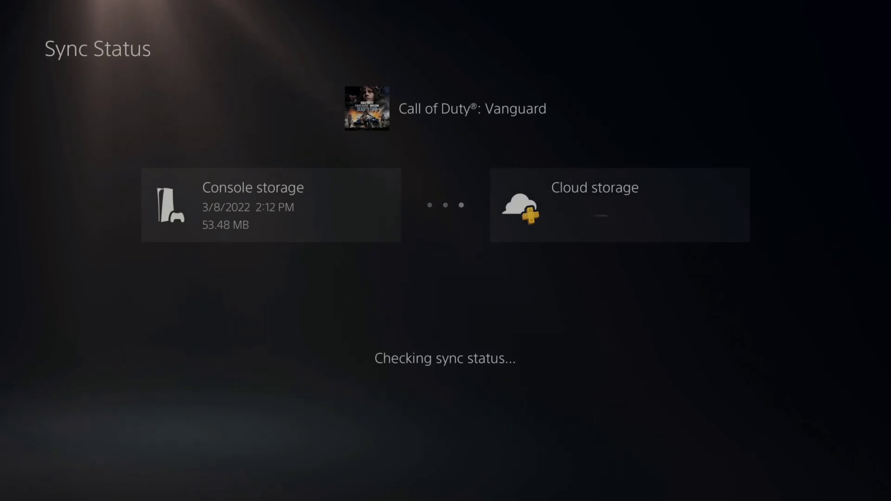